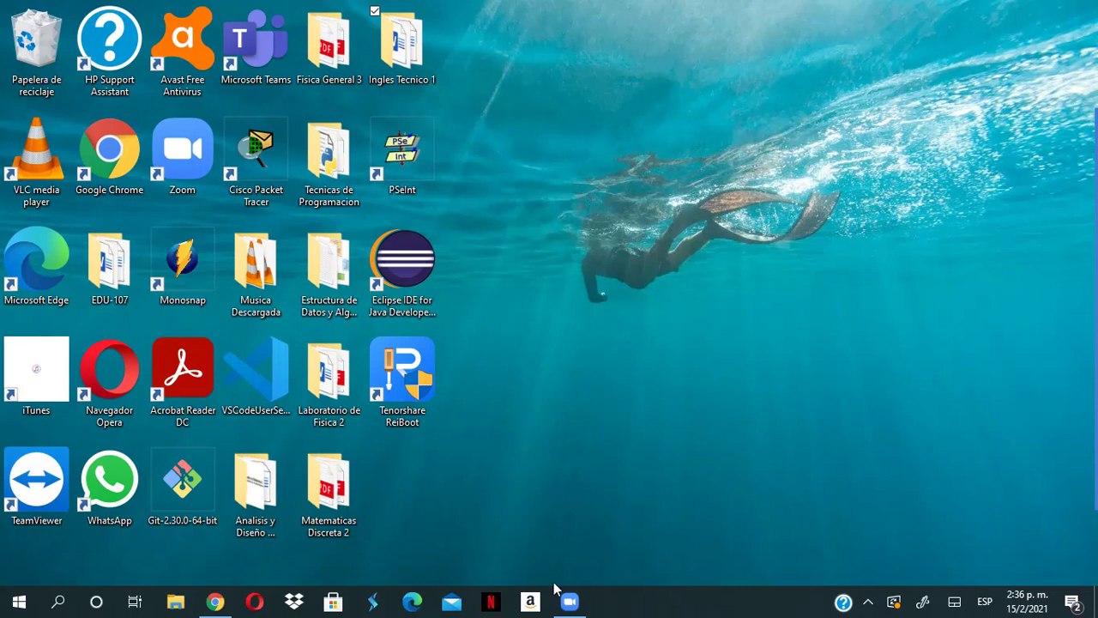
Open Zoom's audio settings and choose Microphone Array (Realtek High Definition) as the microphone.
mouse_move(562, 609)
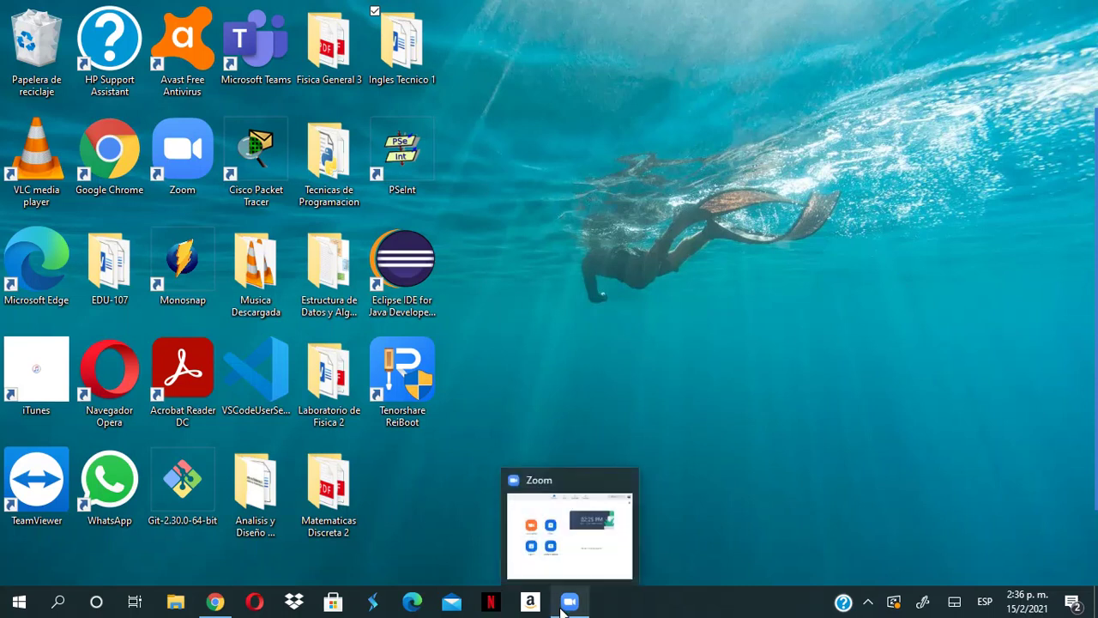
click(584, 542)
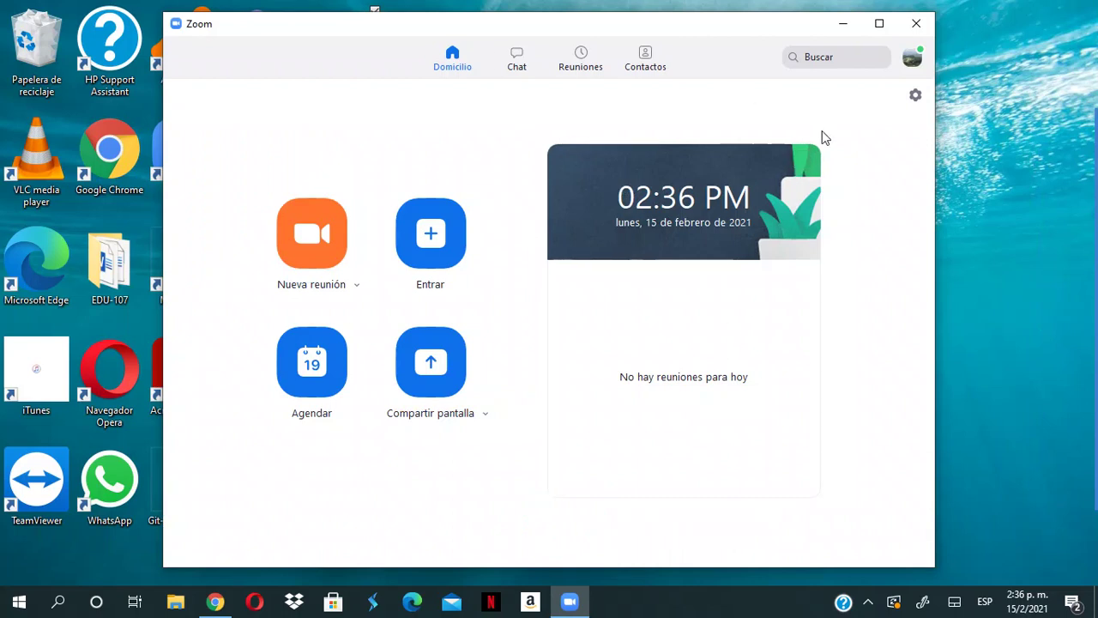
click(917, 97)
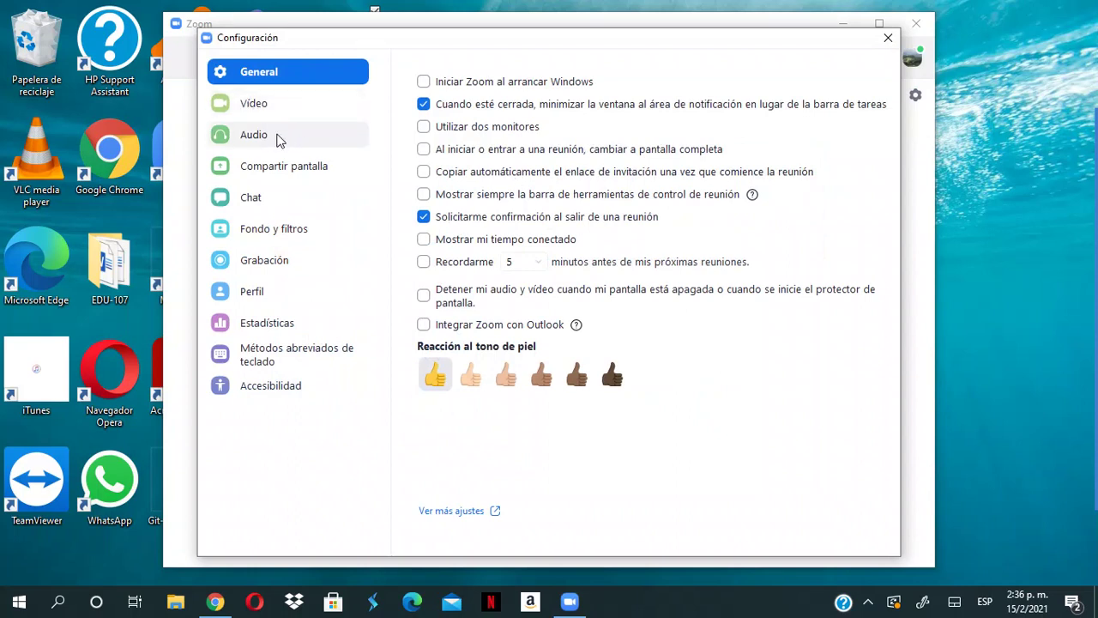
click(265, 148)
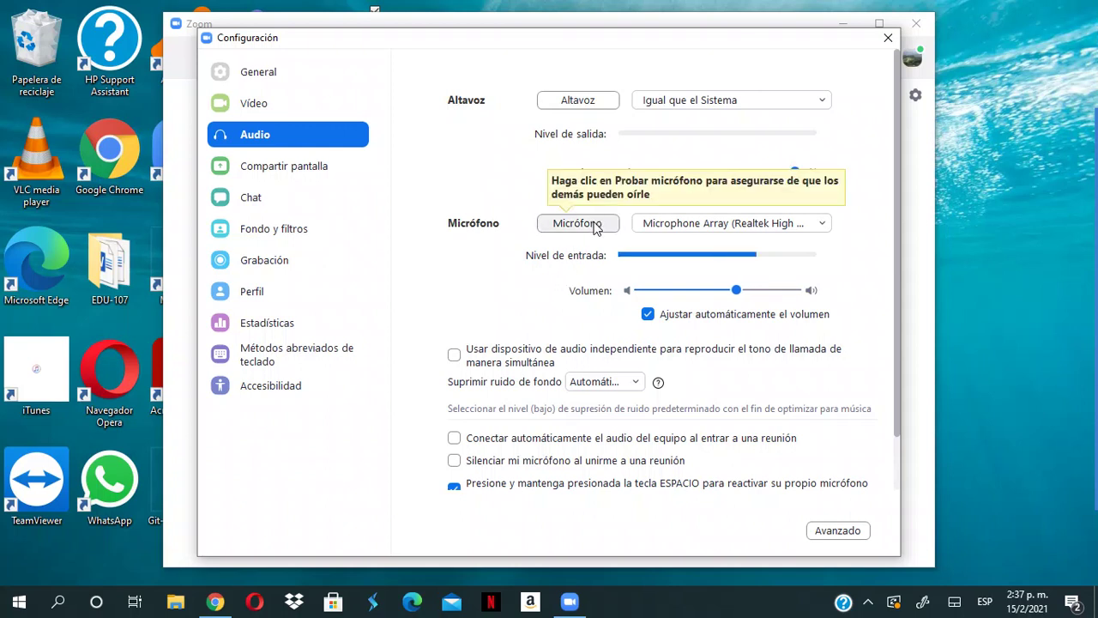
click(671, 224)
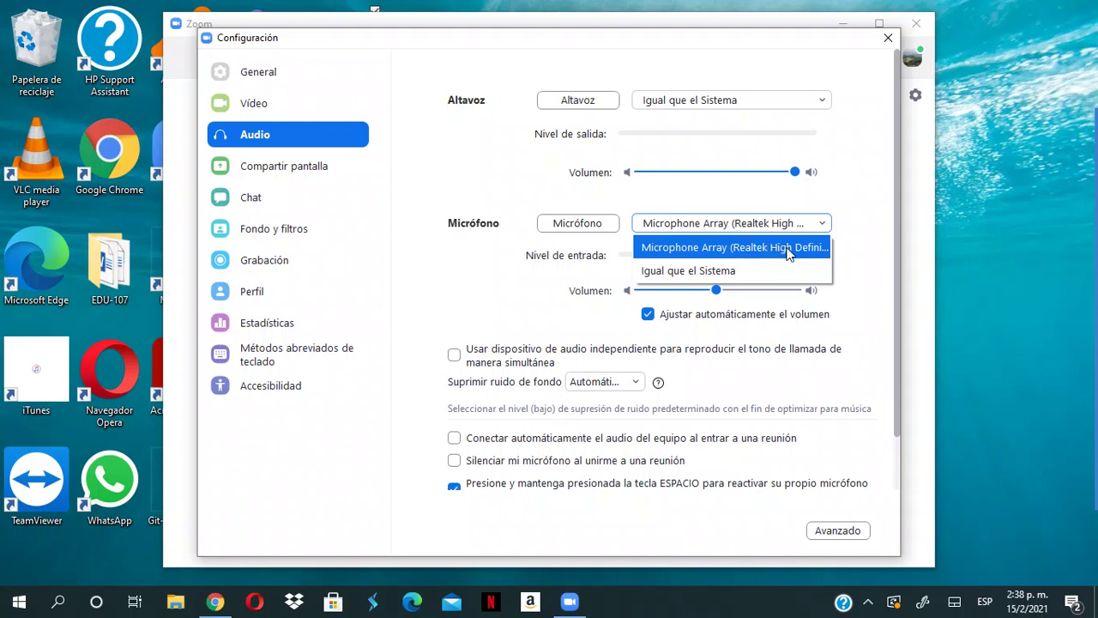
click(827, 248)
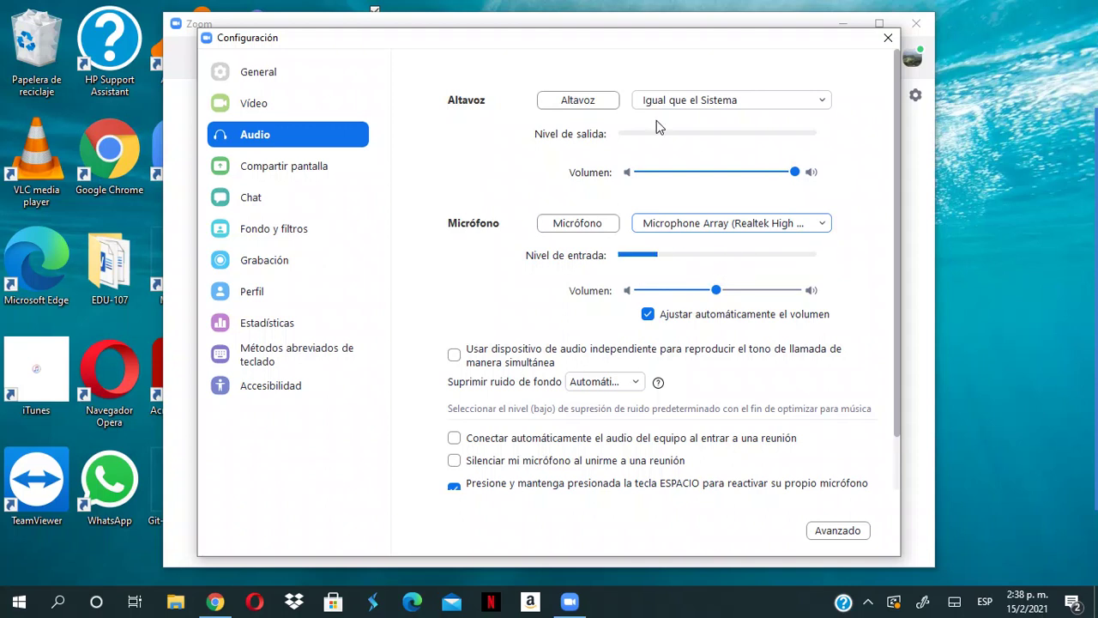
Set the speaker device to Igual que el Sistema and run the speaker test.
click(592, 106)
click(686, 106)
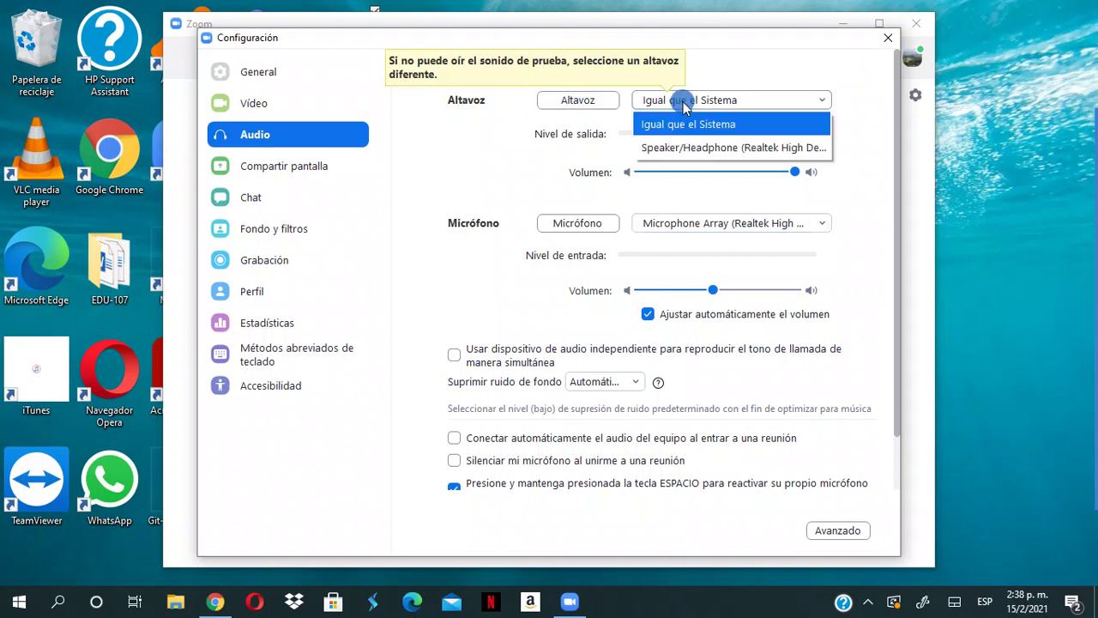
click(735, 125)
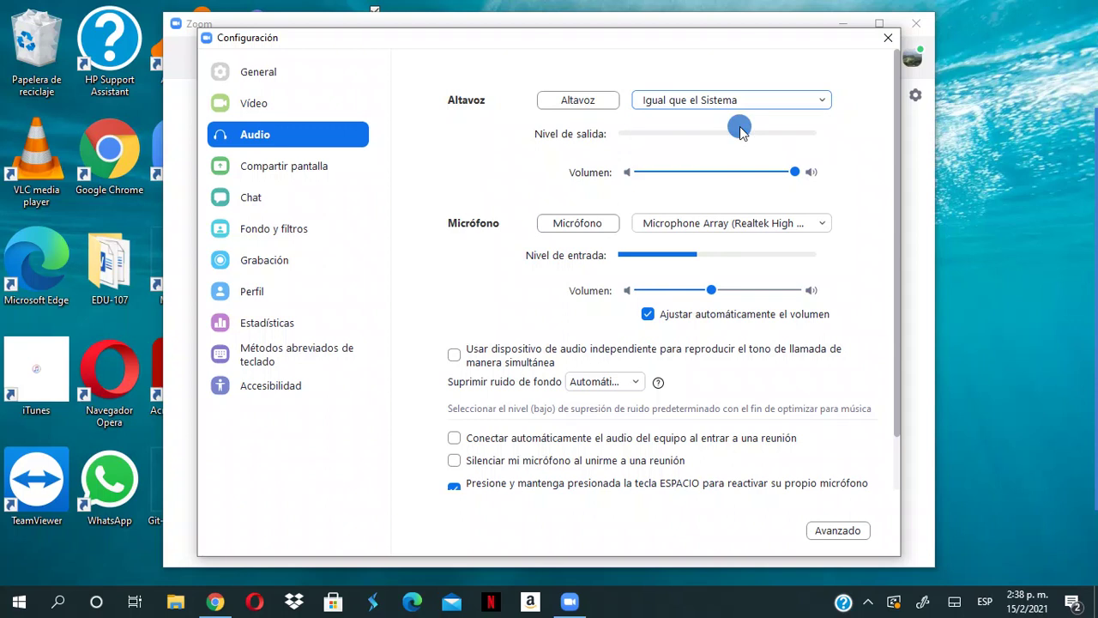
click(581, 101)
click(582, 102)
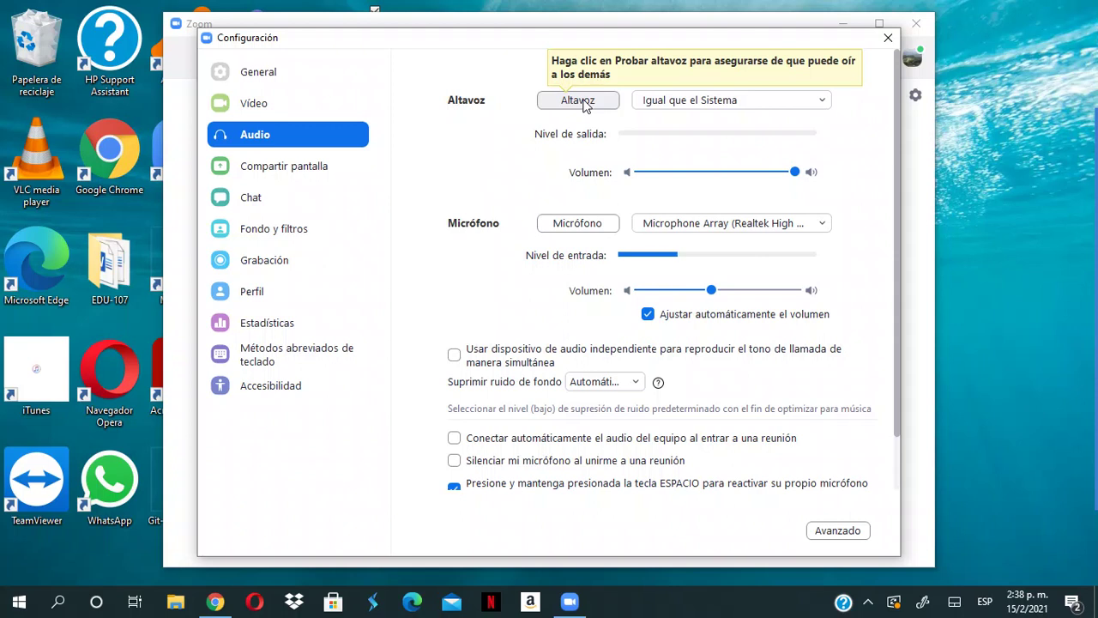
Test the microphone by recording a short voice sample and playing it back.
click(589, 227)
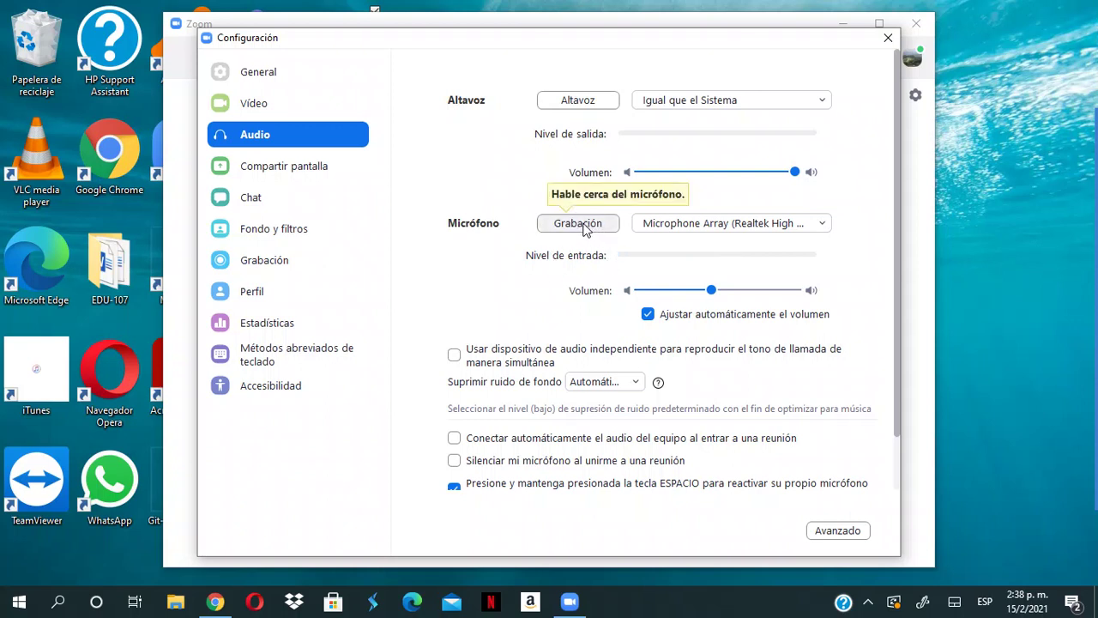
click(583, 226)
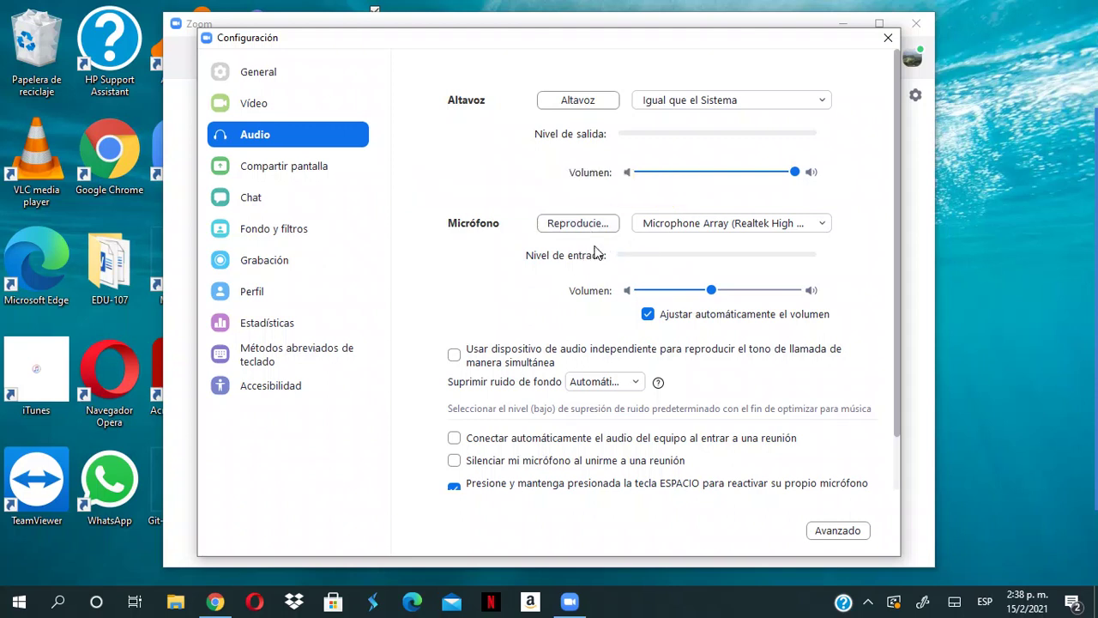
click(579, 227)
click(983, 209)
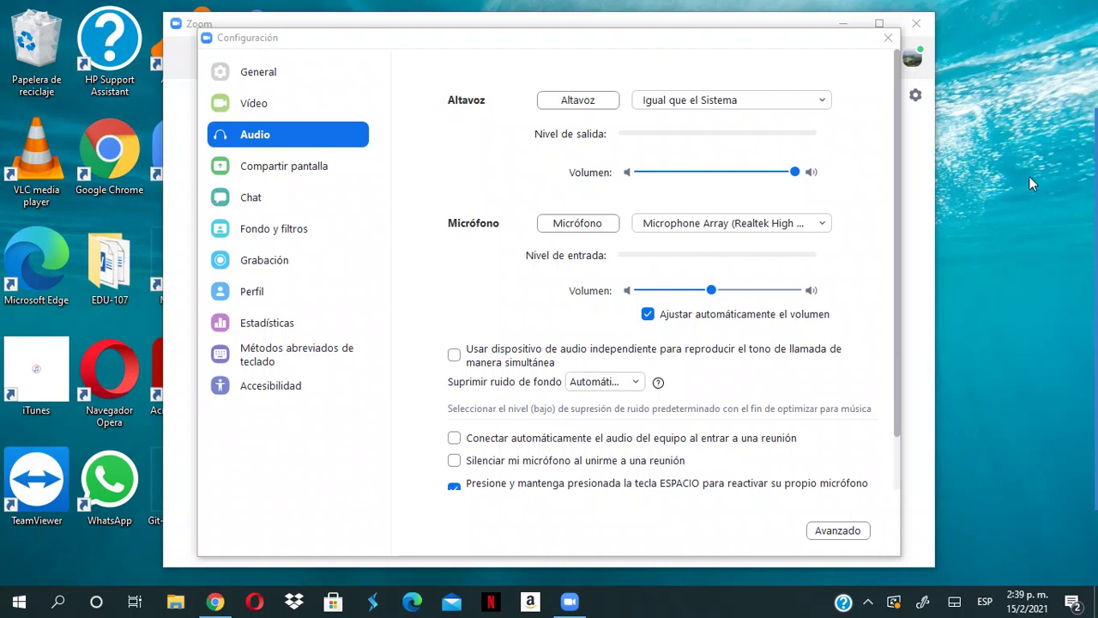
Close the Zoom settings and open the microphone privacy page in a maximized Windows Settings window.
mouse_move(1093, 180)
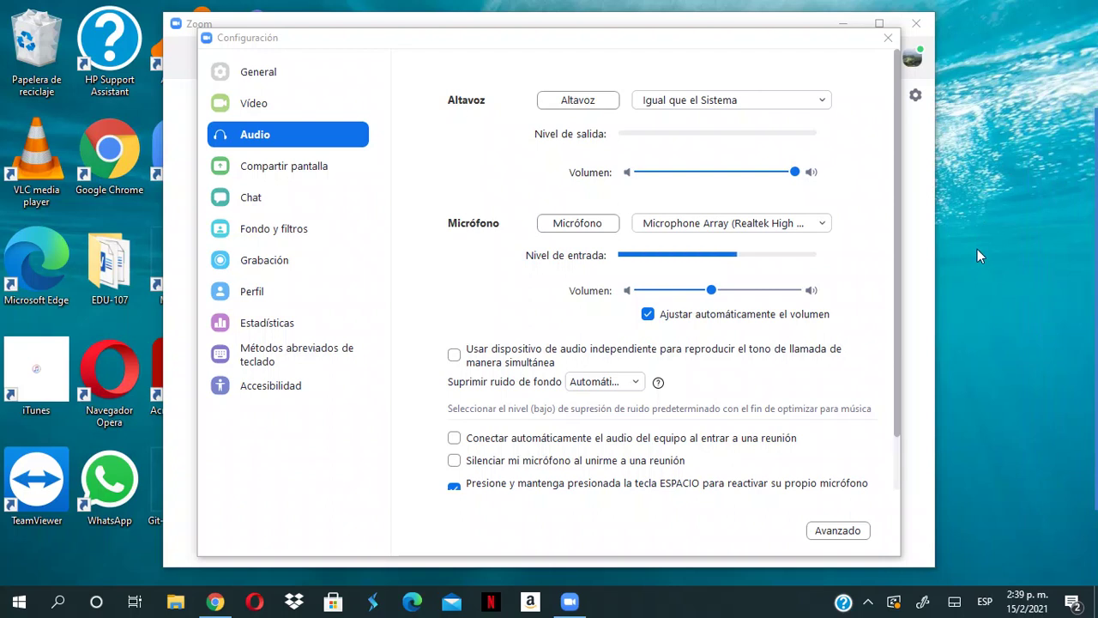
click(60, 603)
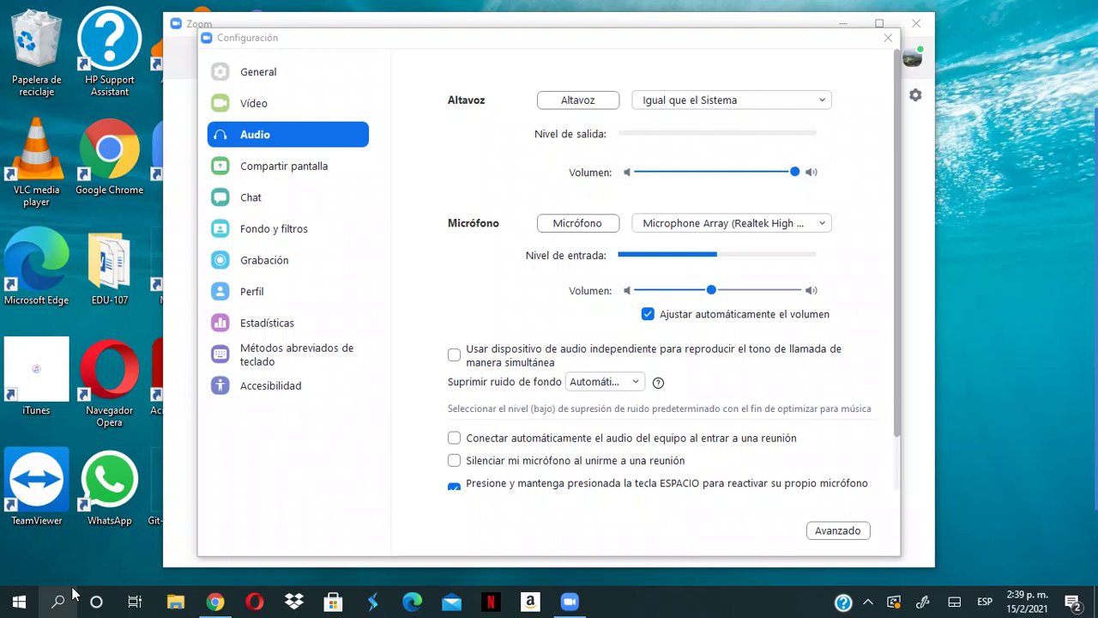
click(990, 320)
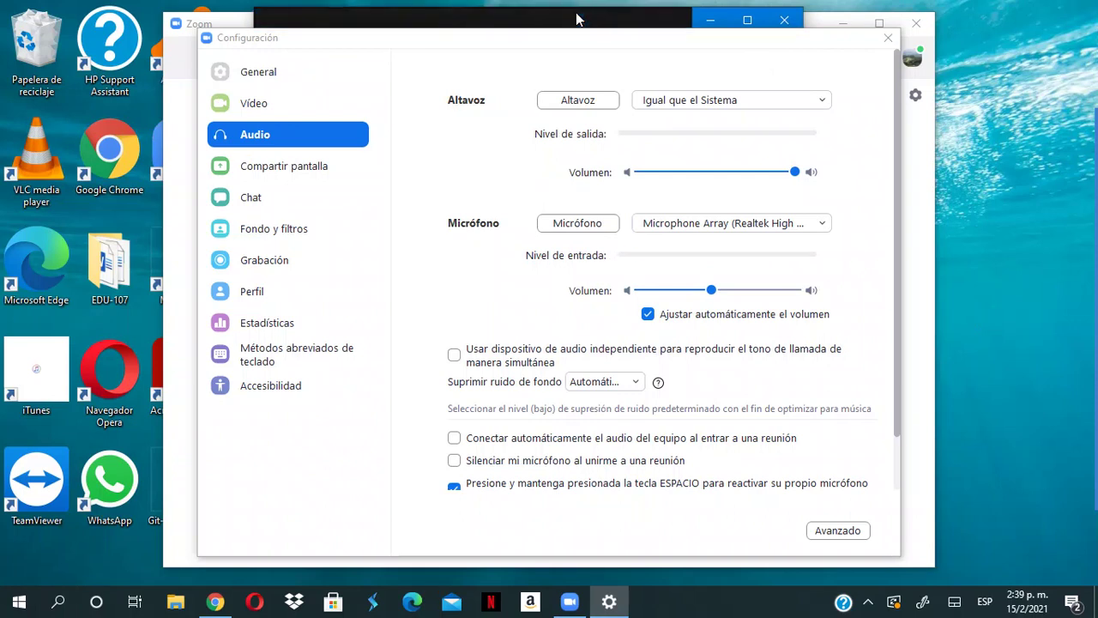
click(888, 37)
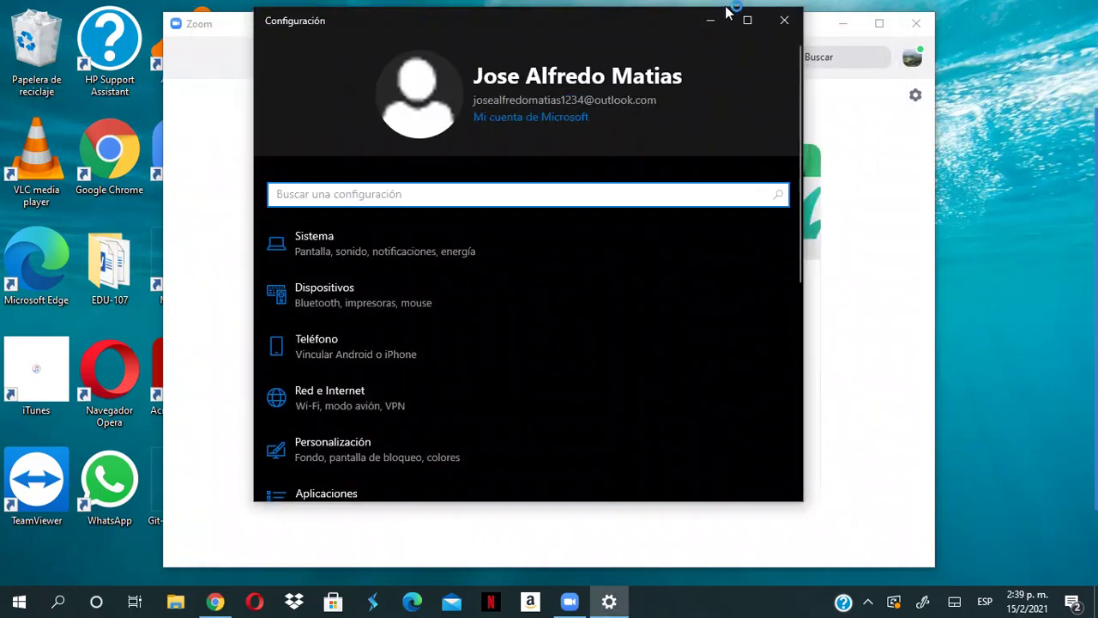
click(748, 20)
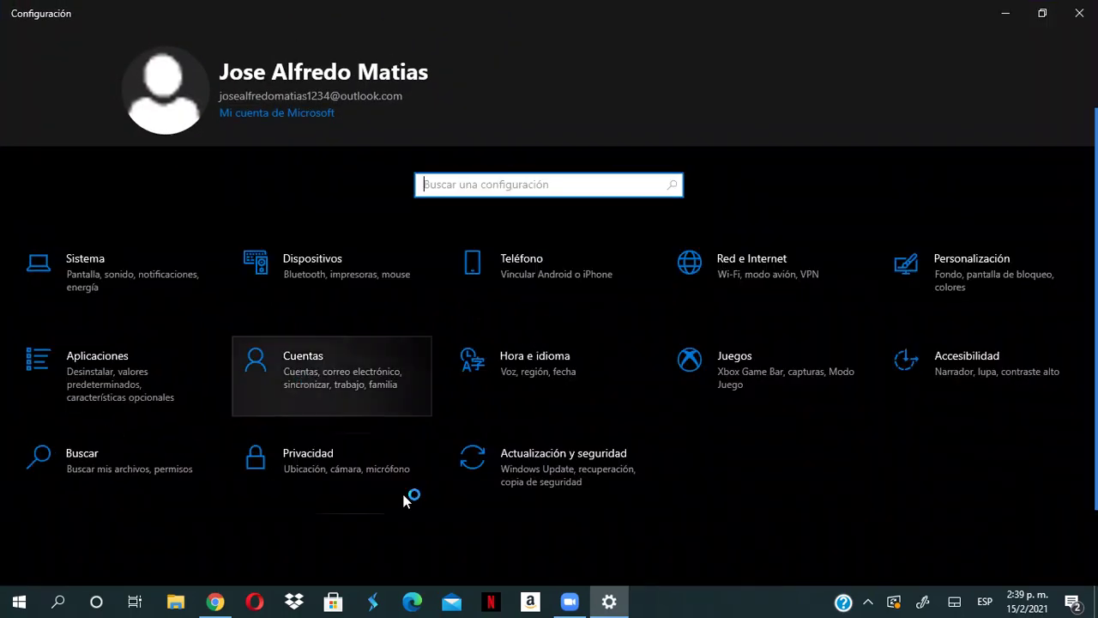
click(332, 460)
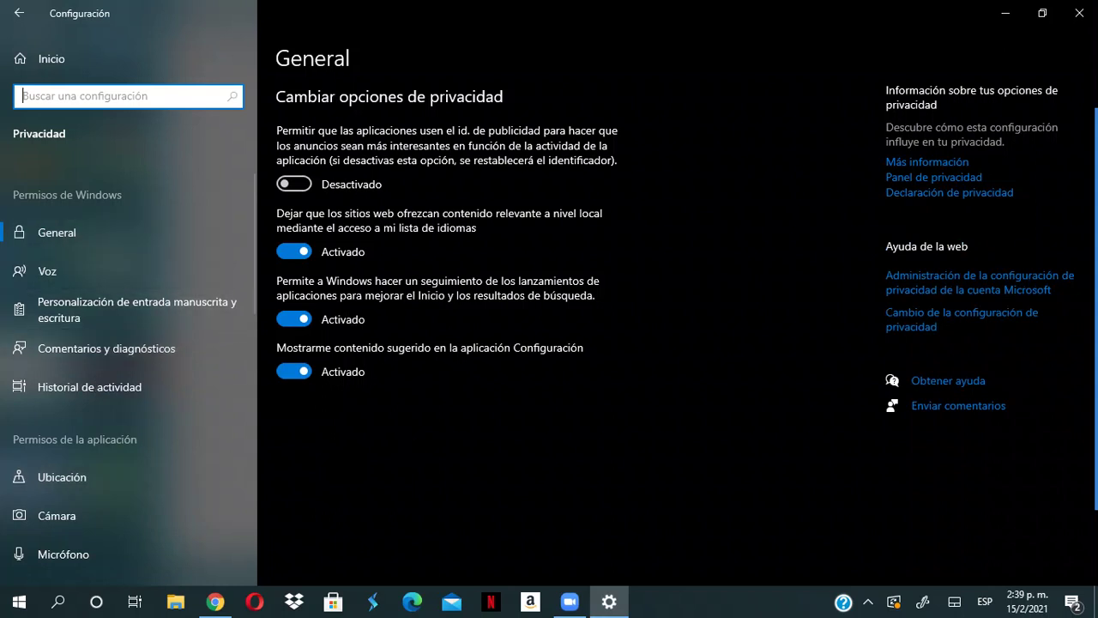
scroll(129, 387, down, 3)
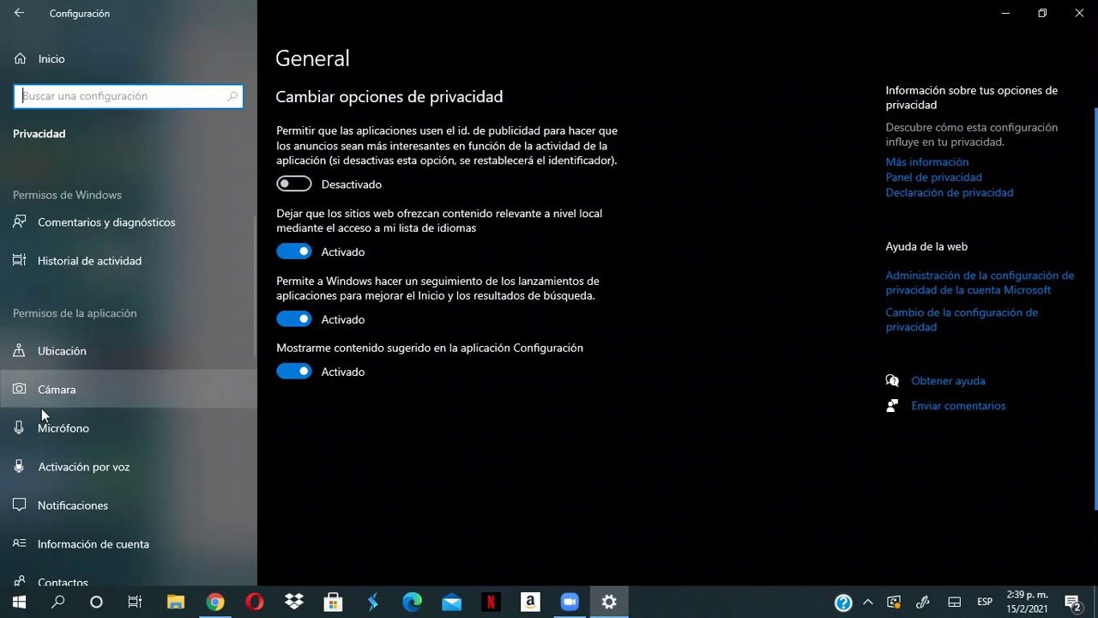
click(86, 436)
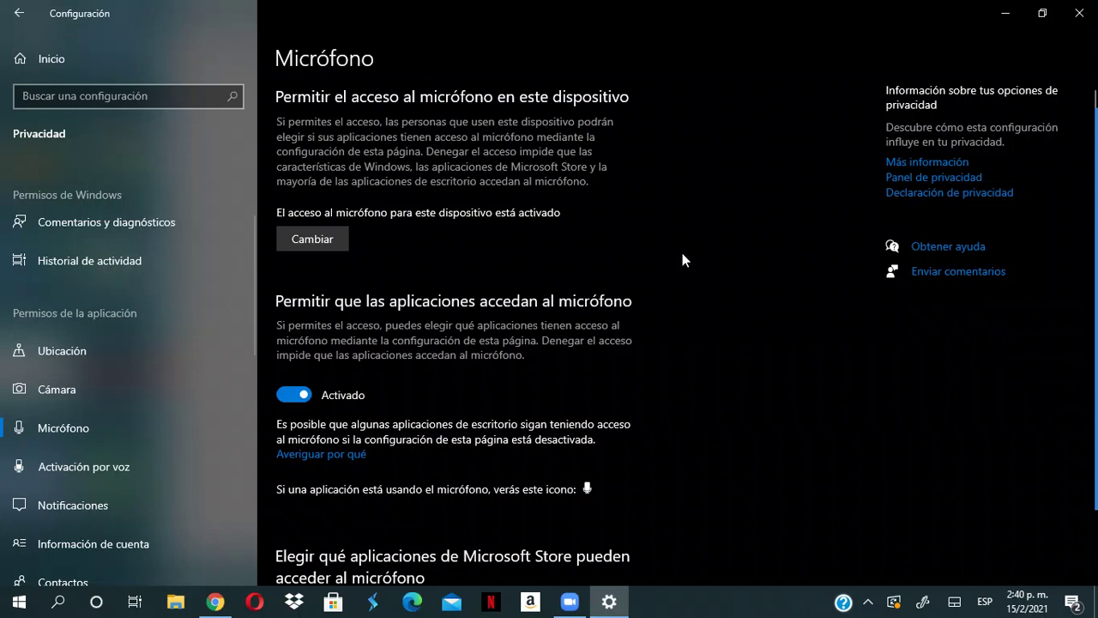
Review the microphone permissions for the device, Store apps and desktop apps including Zoom Meetings, and close Windows Settings.
scroll(683, 253, down, 1)
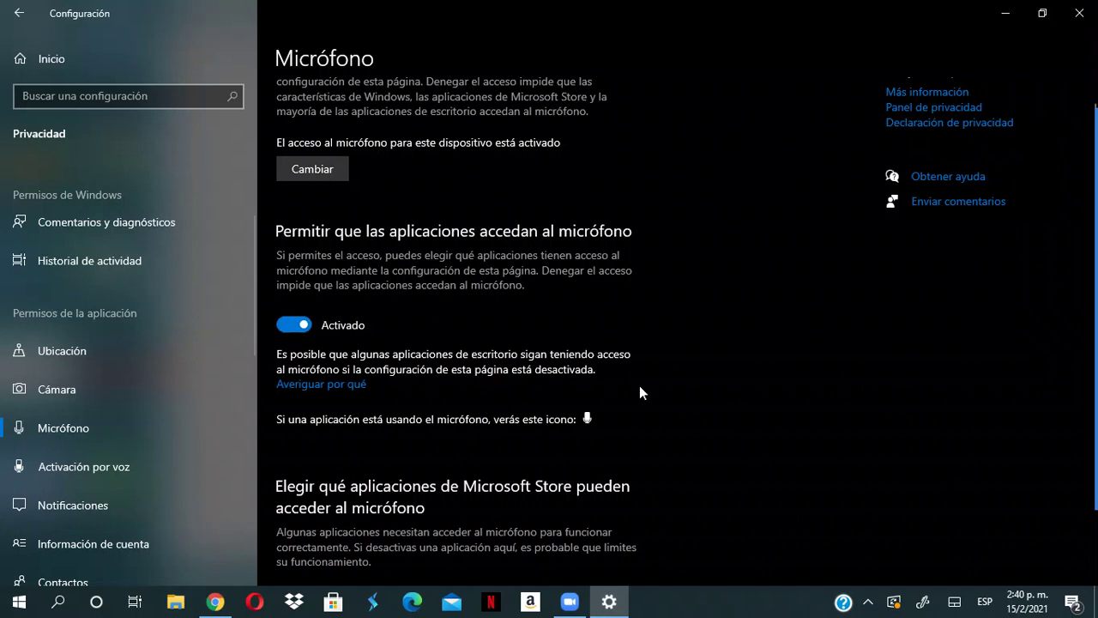
scroll(641, 387, down, 10)
scroll(430, 318, down, 18)
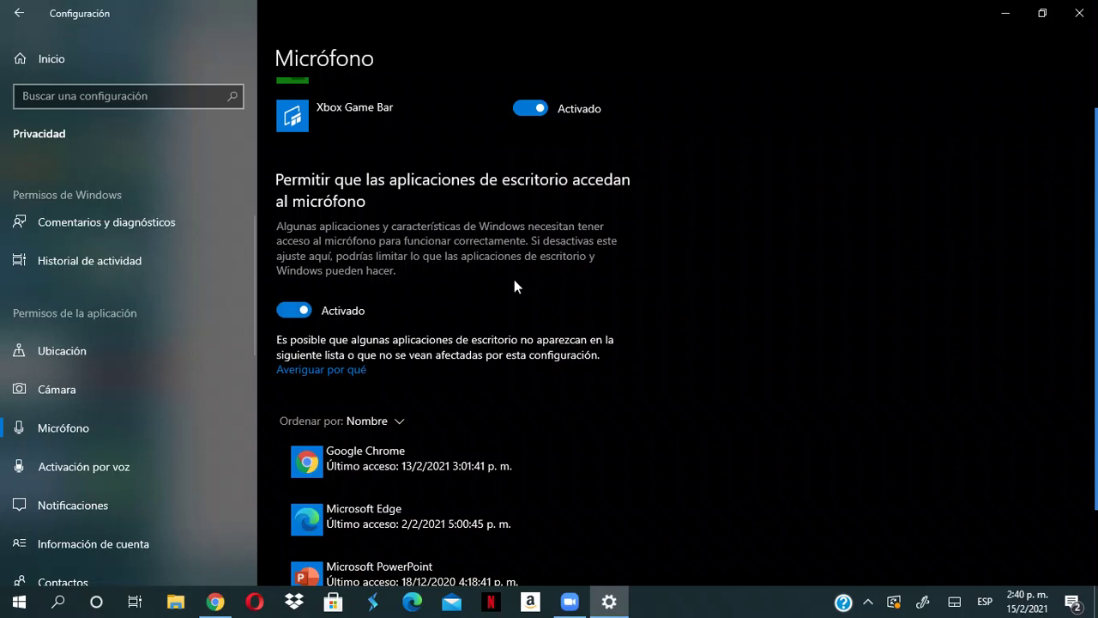
scroll(670, 347, down, 7)
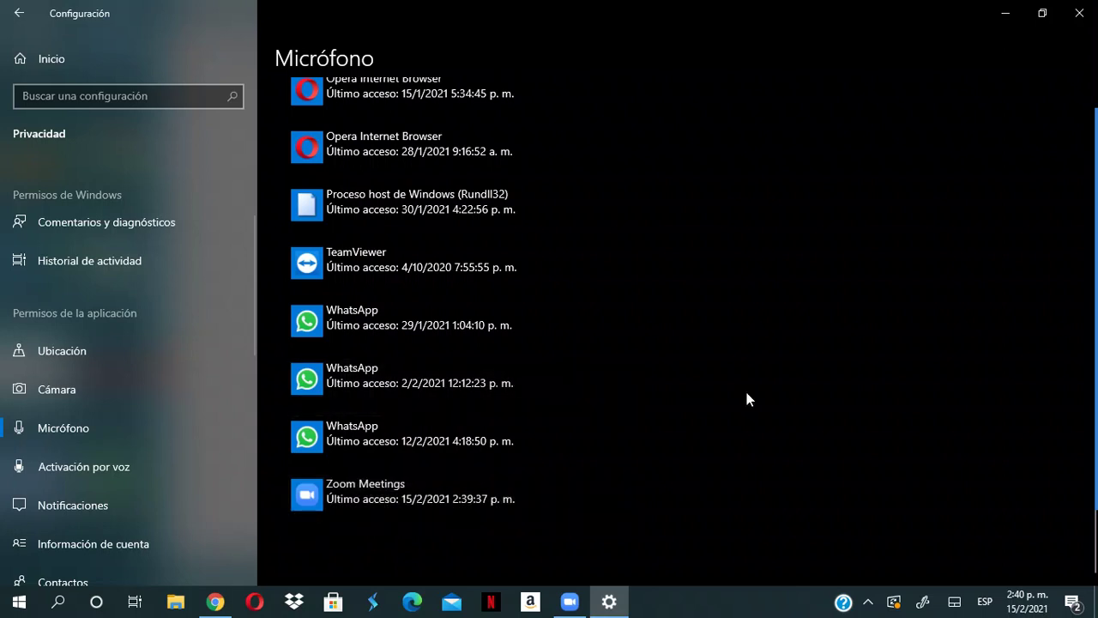
scroll(747, 393, up, 15)
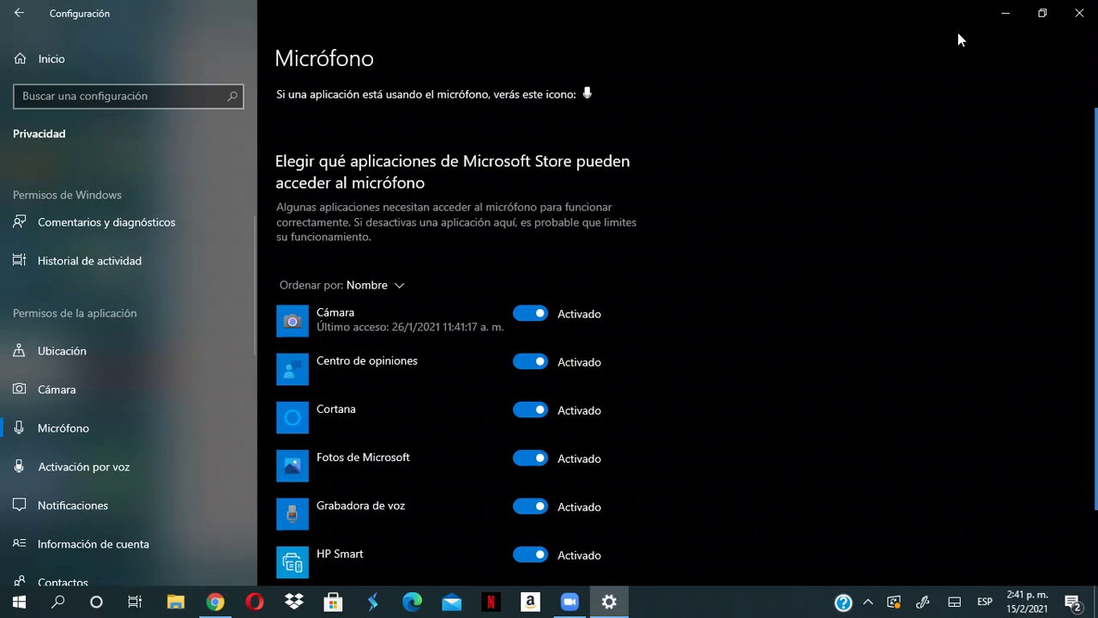
click(1079, 13)
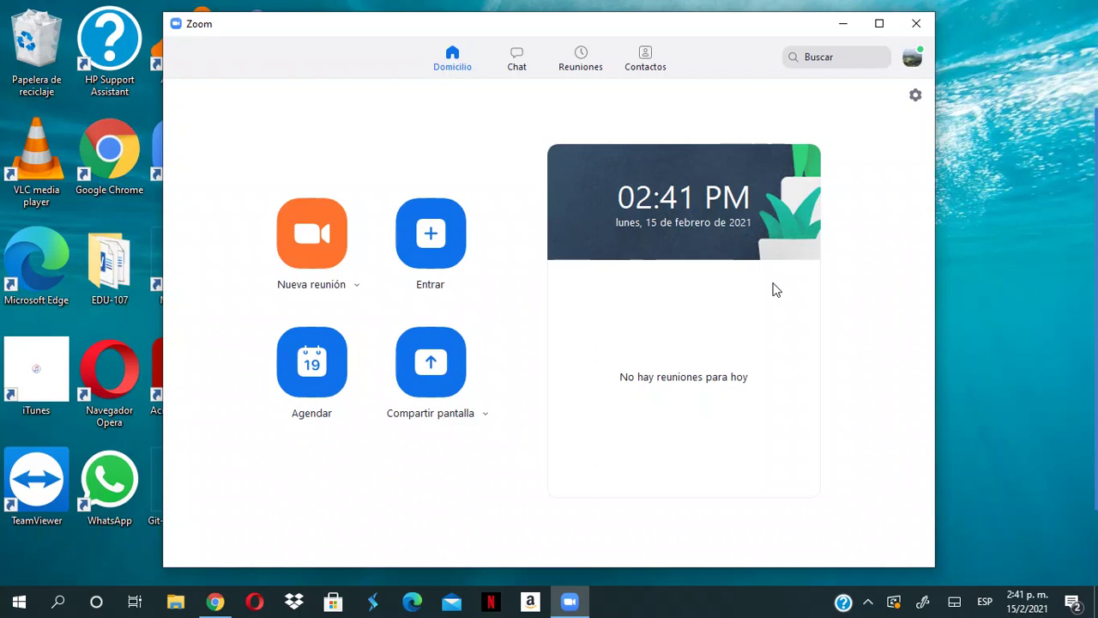
Choose HP Wide Vision HD Camera as the camera in Zoom's video settings and close the settings.
click(917, 97)
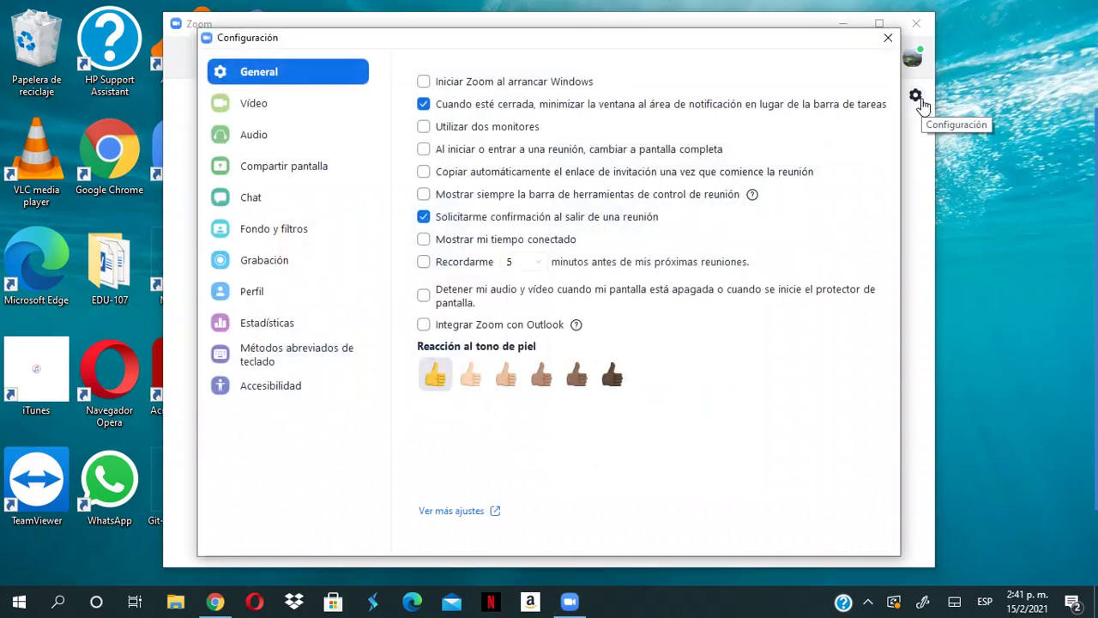
click(267, 103)
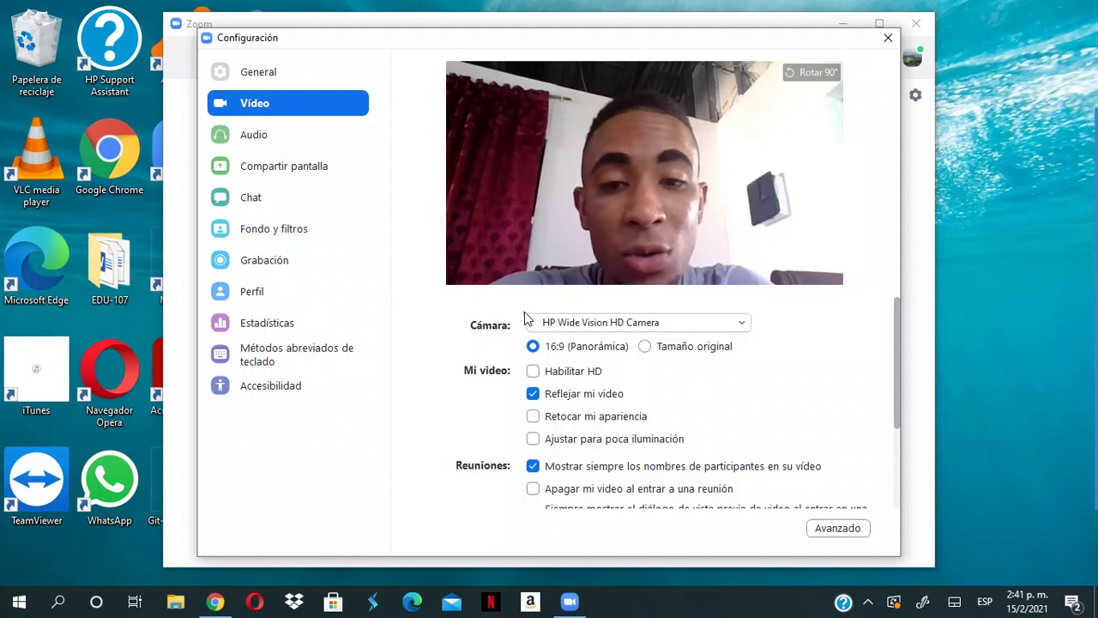
click(573, 326)
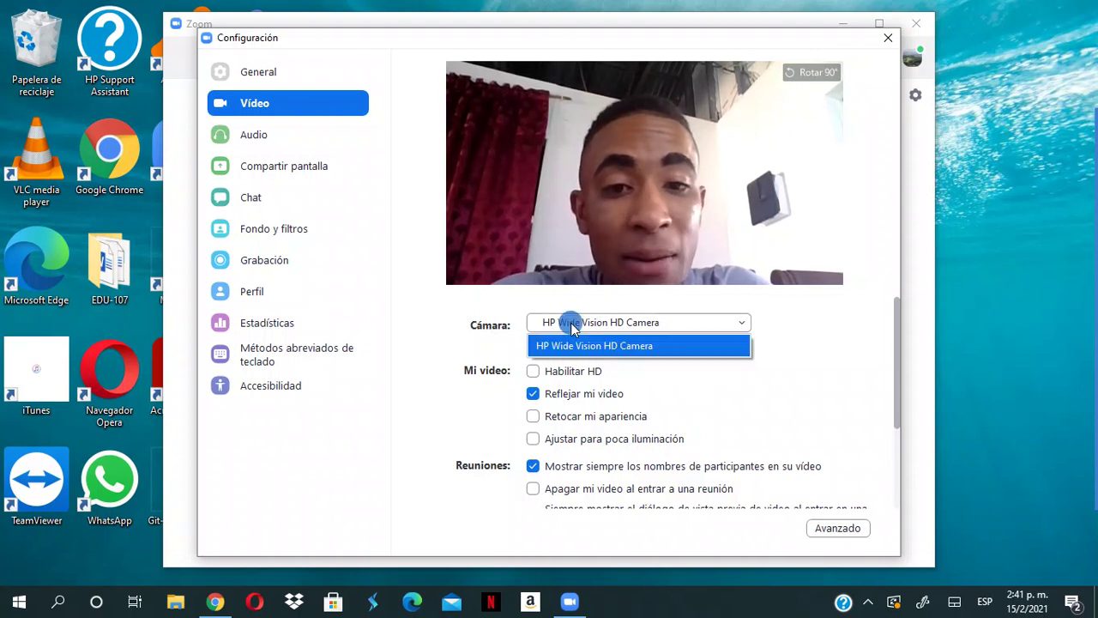
click(649, 337)
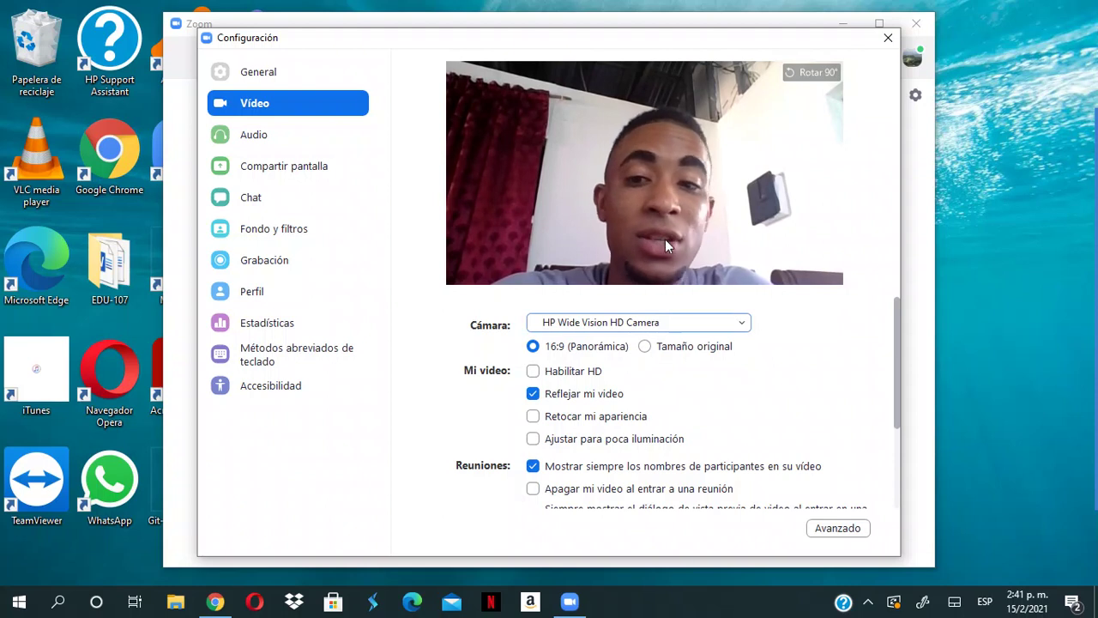
click(888, 39)
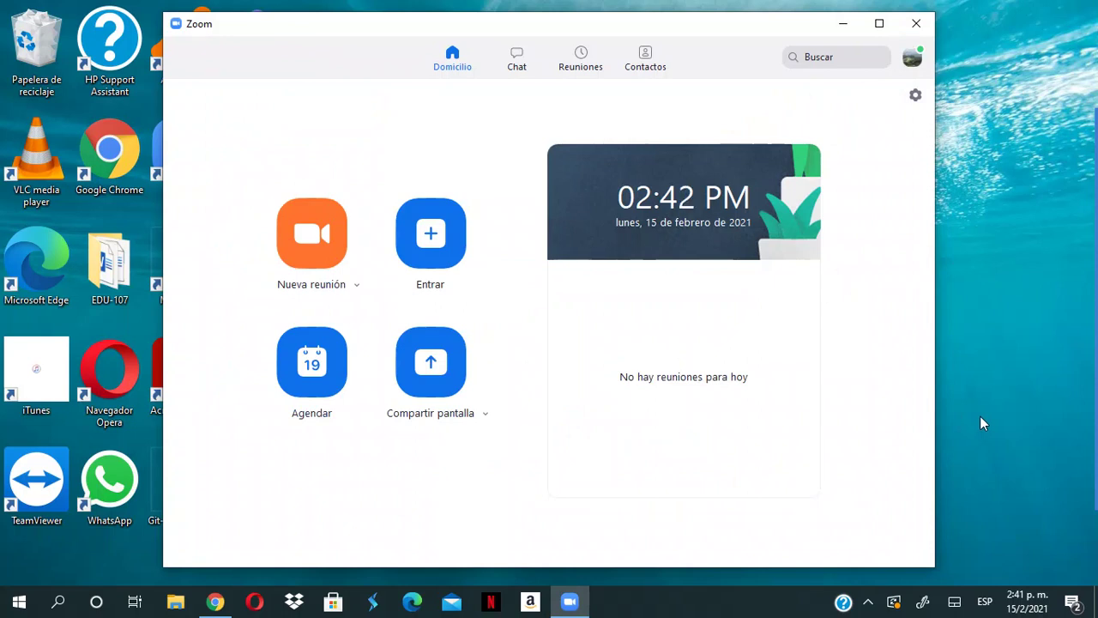
Open the camera privacy page in Windows Settings.
key(super+i)
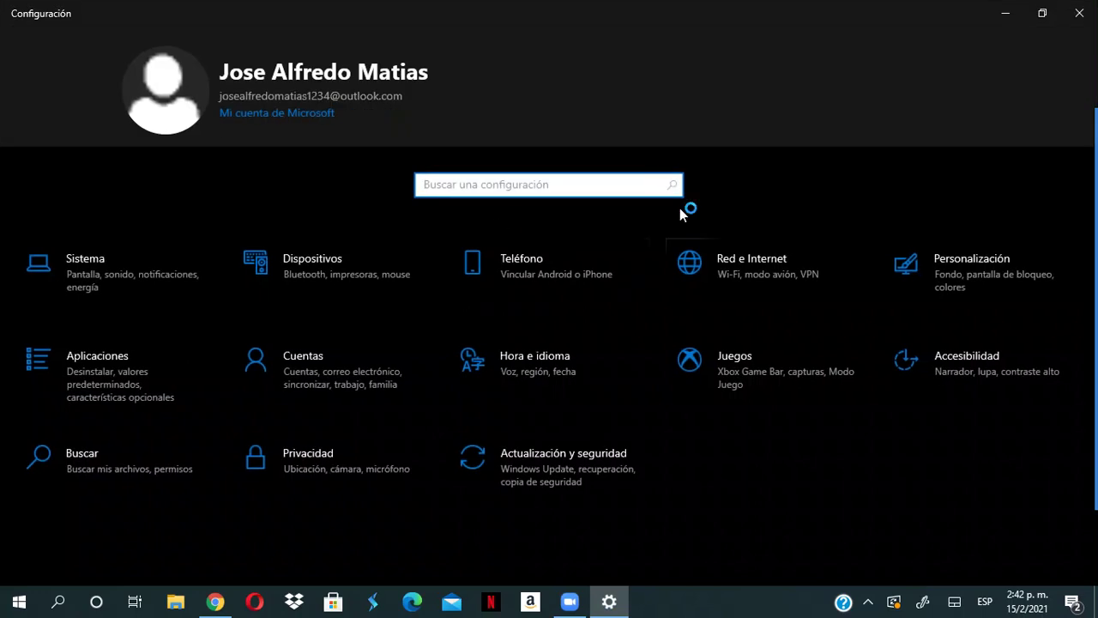
click(360, 457)
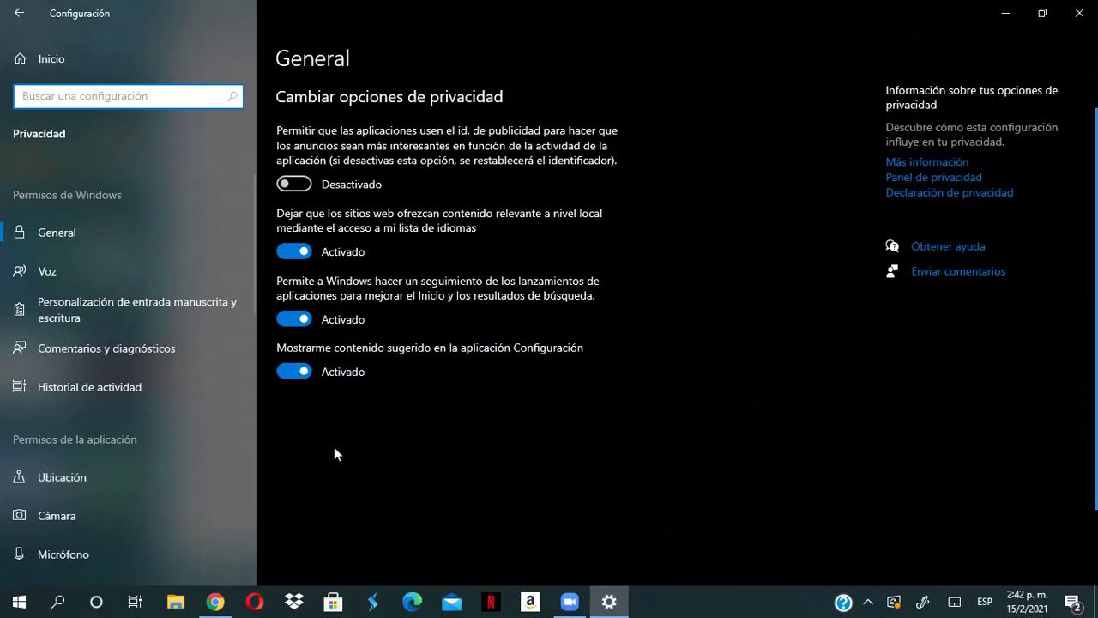
scroll(214, 447, down, 5)
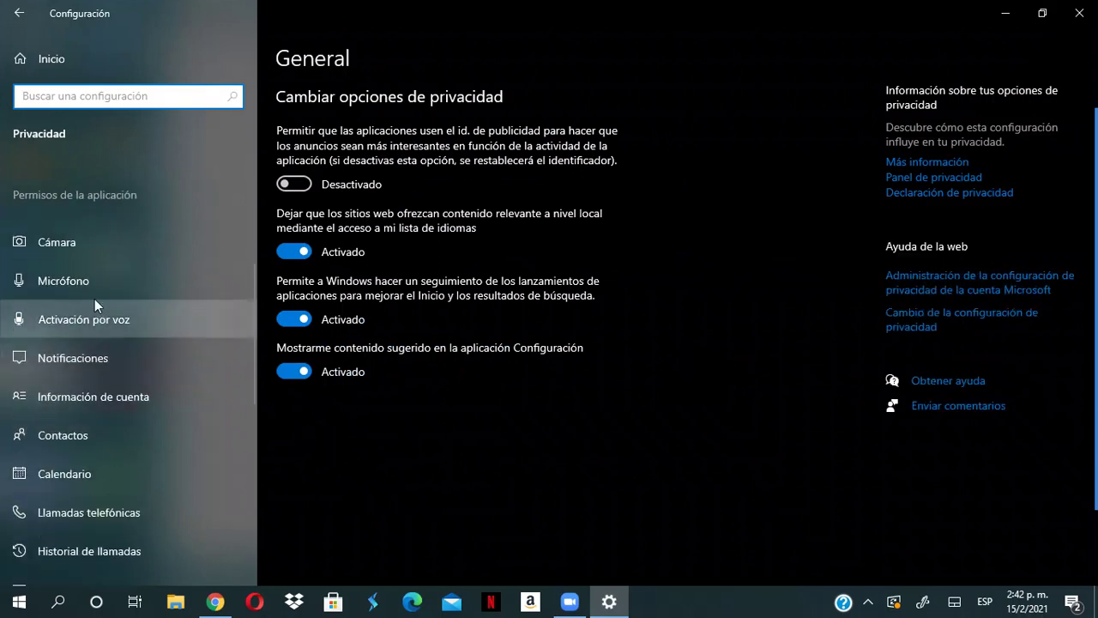
click(100, 245)
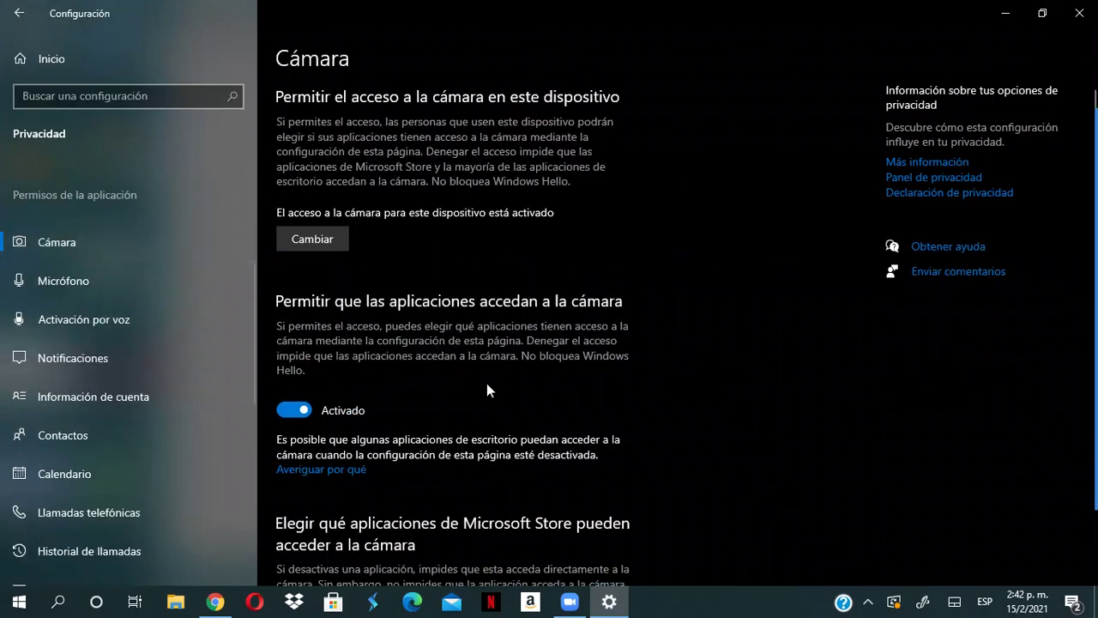
Review the camera permissions for Store apps and desktop apps, and close Windows Settings.
scroll(462, 288, down, 3)
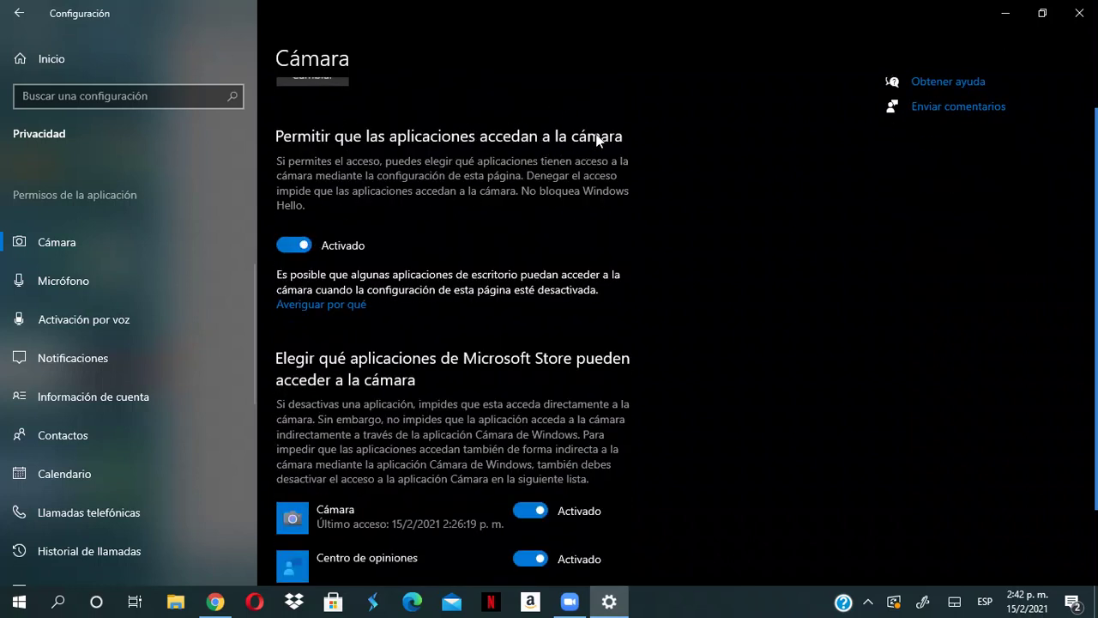
scroll(748, 223, down, 6)
scroll(467, 199, down, 5)
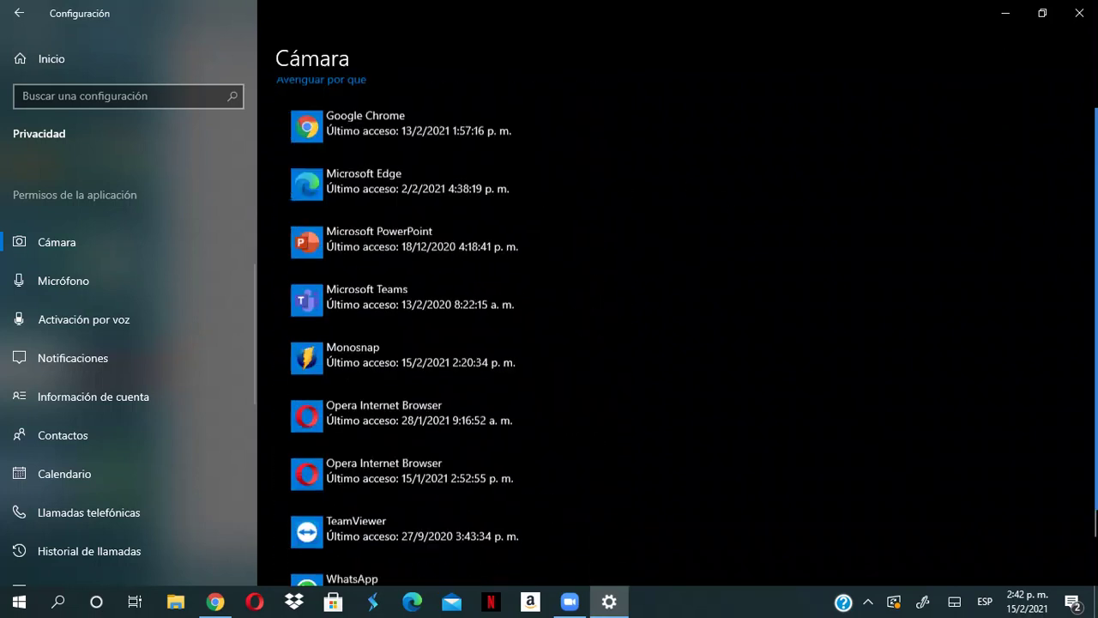
scroll(468, 199, up, 3)
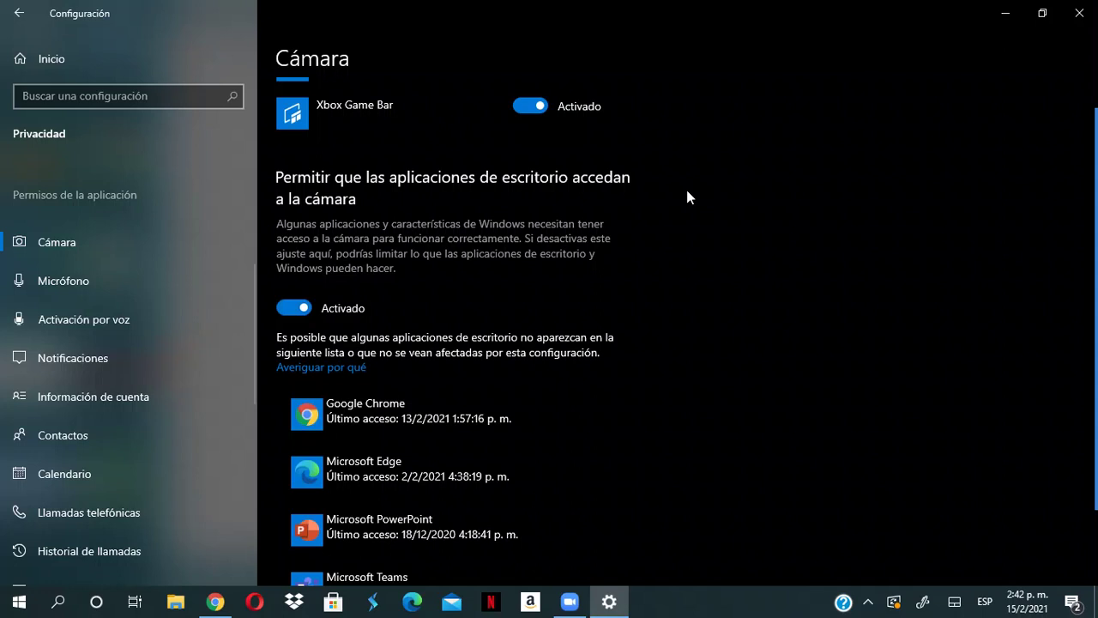
click(1079, 12)
mouse_move(1097, 334)
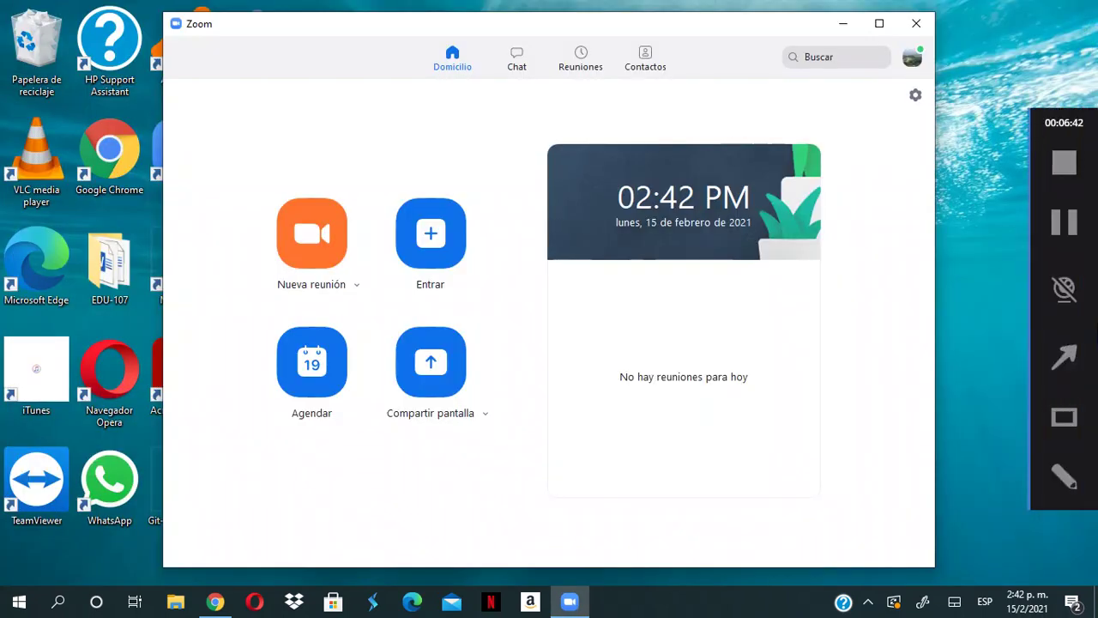
mouse_move(1094, 270)
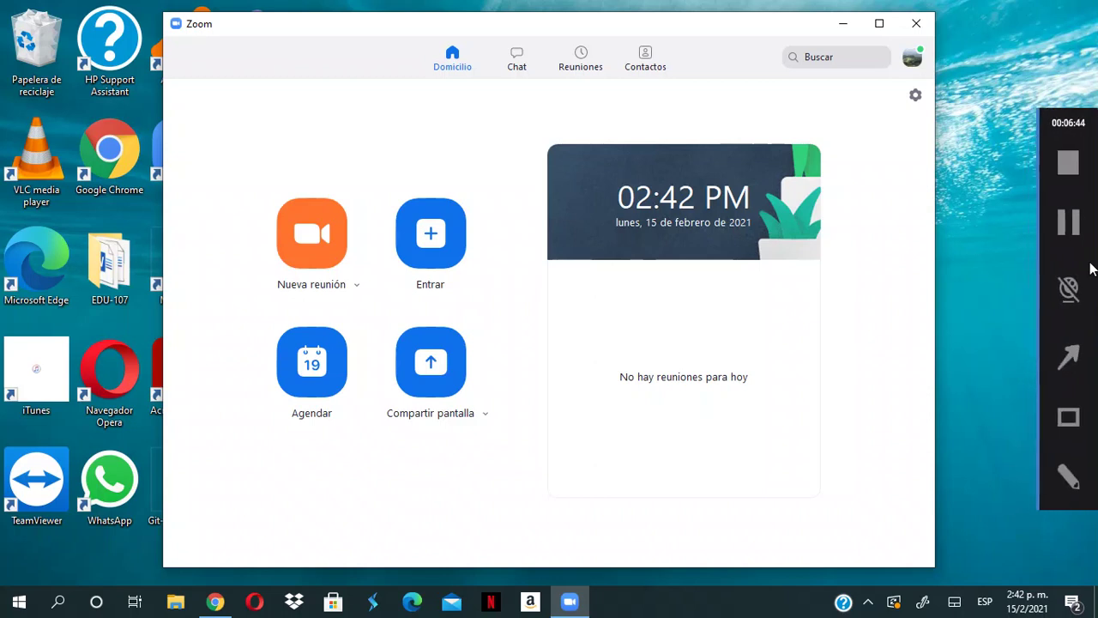